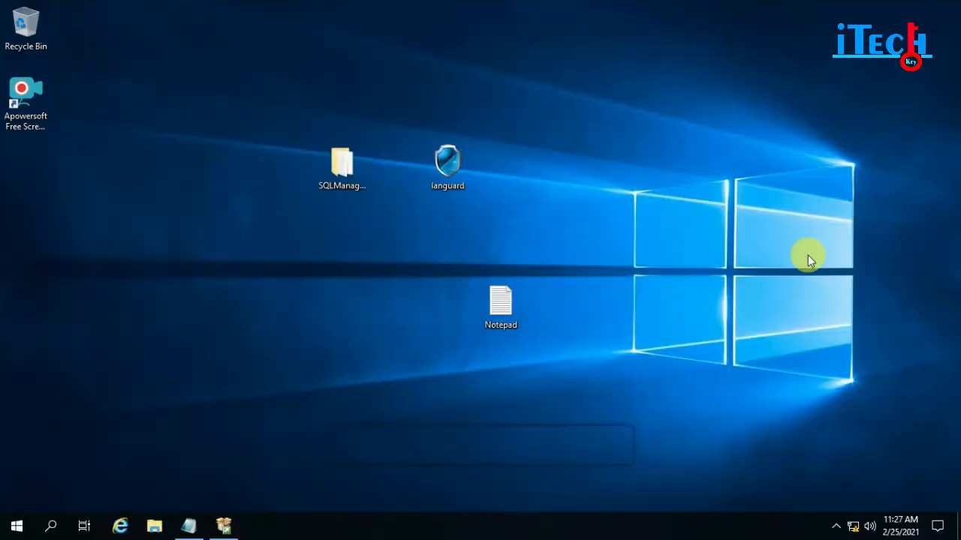
Step: Launch the languard installer in English and proceed with GFI LanGuard and GFI LanGuard Central Management Server as the components to install
left_click(444, 158)
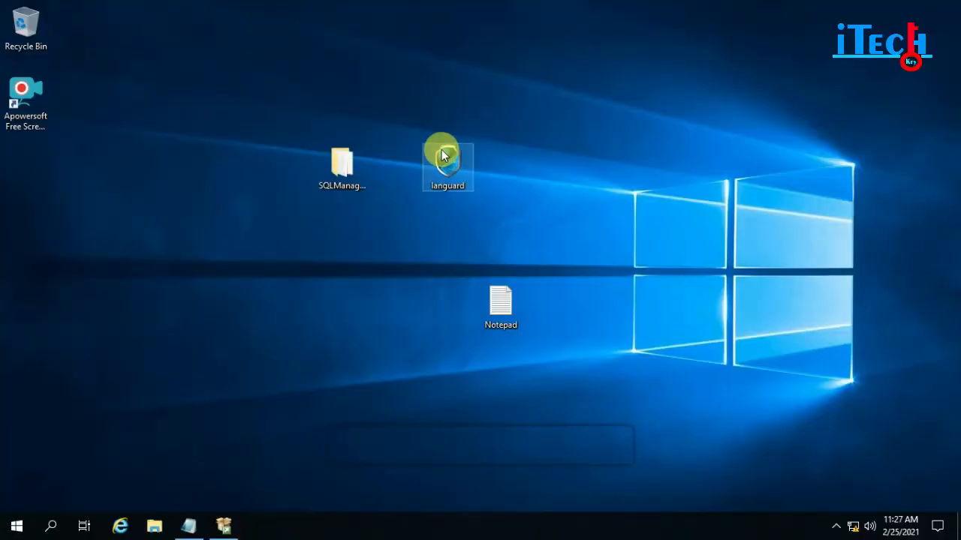
double_click(444, 156)
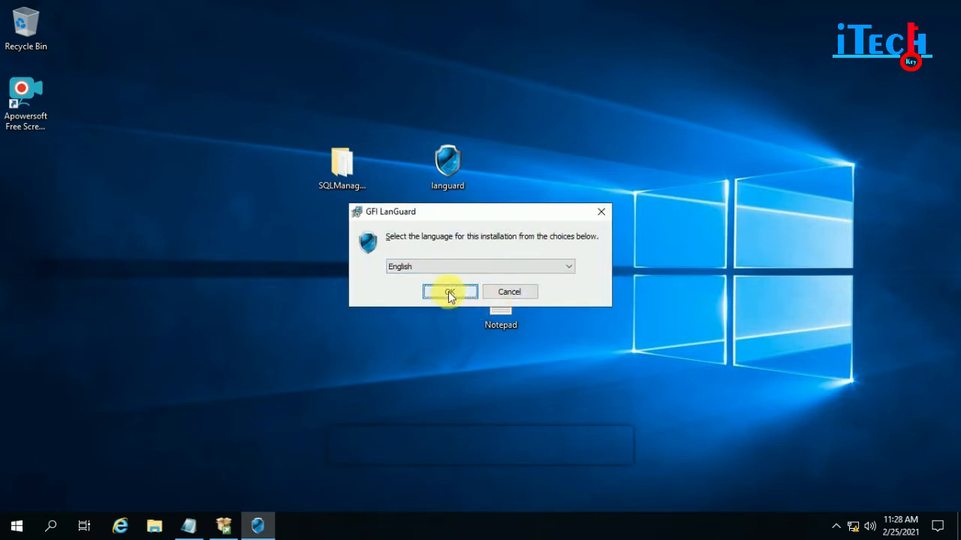
left_click(449, 293)
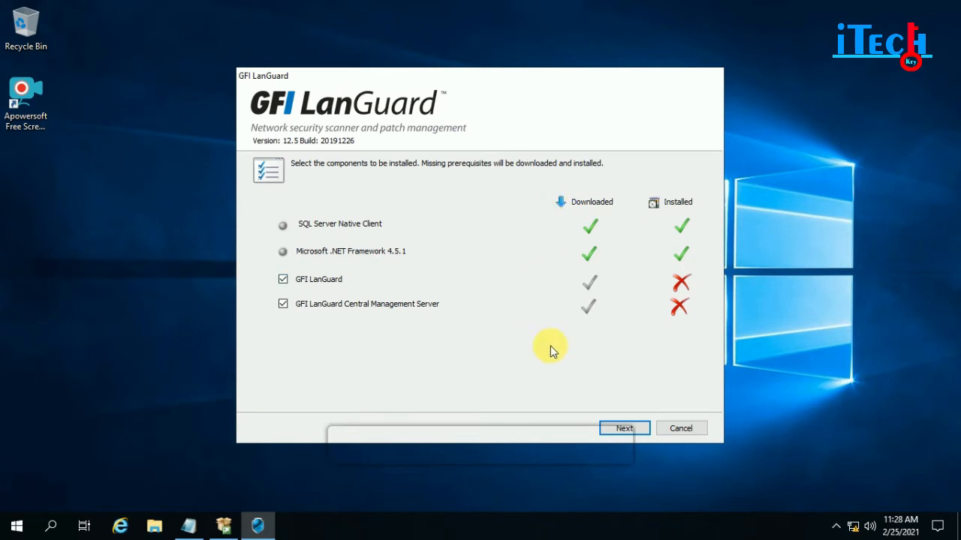
left_click(623, 430)
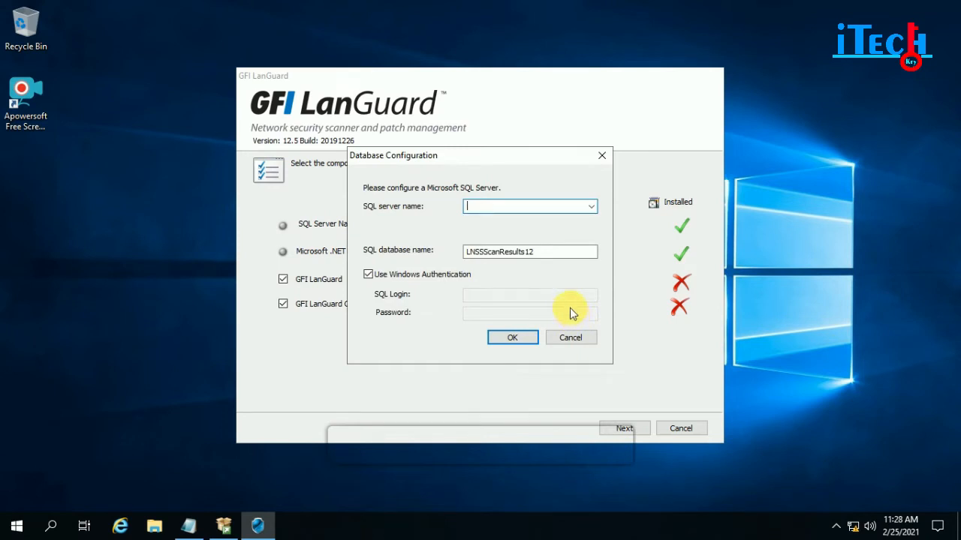
Step: Choose the SQL server in the database configuration and enter the GFI LanGuard license key
left_click(591, 206)
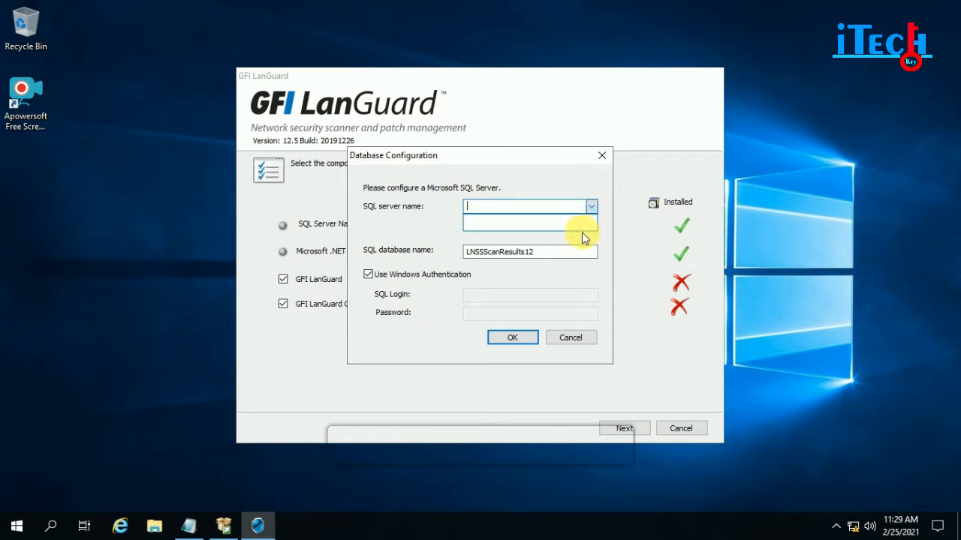
left_click(594, 234)
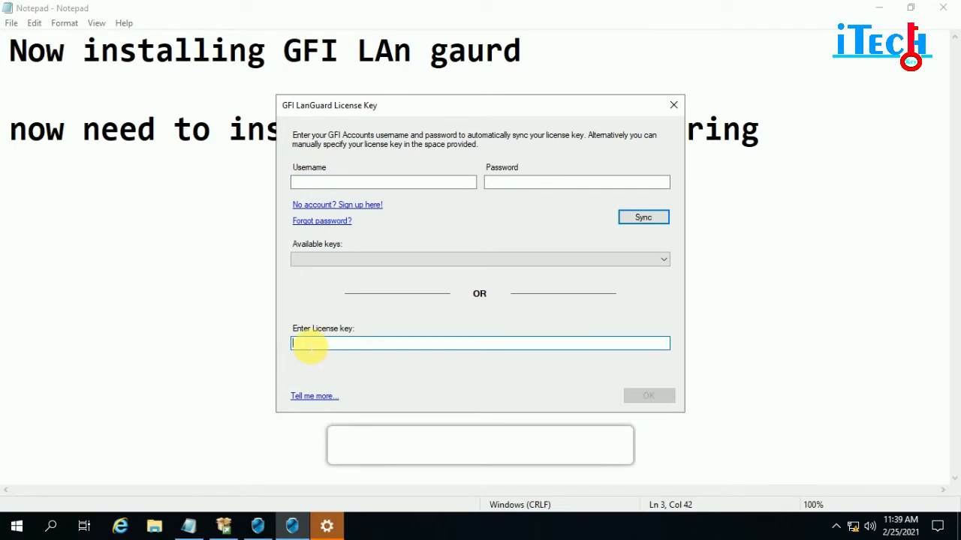
key("ctrl+v")
left_click(648, 395)
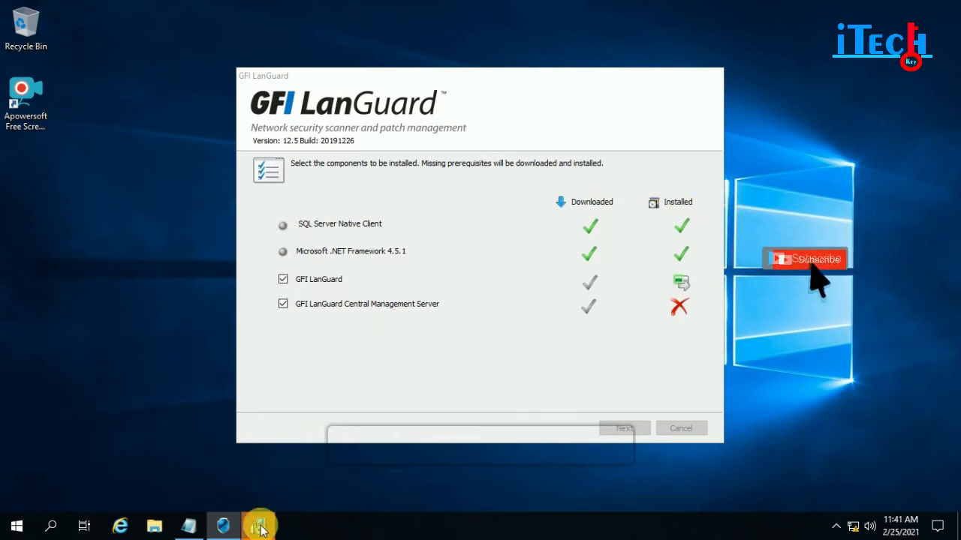
Step: Accept the End-User License Agreement and enter the administrator account password for the attendant service
left_click(546, 374)
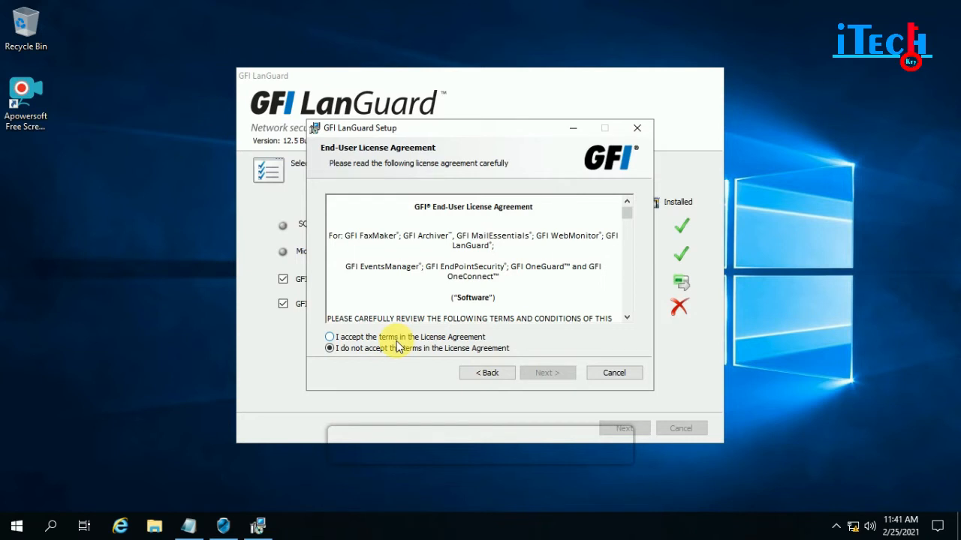
left_click(394, 337)
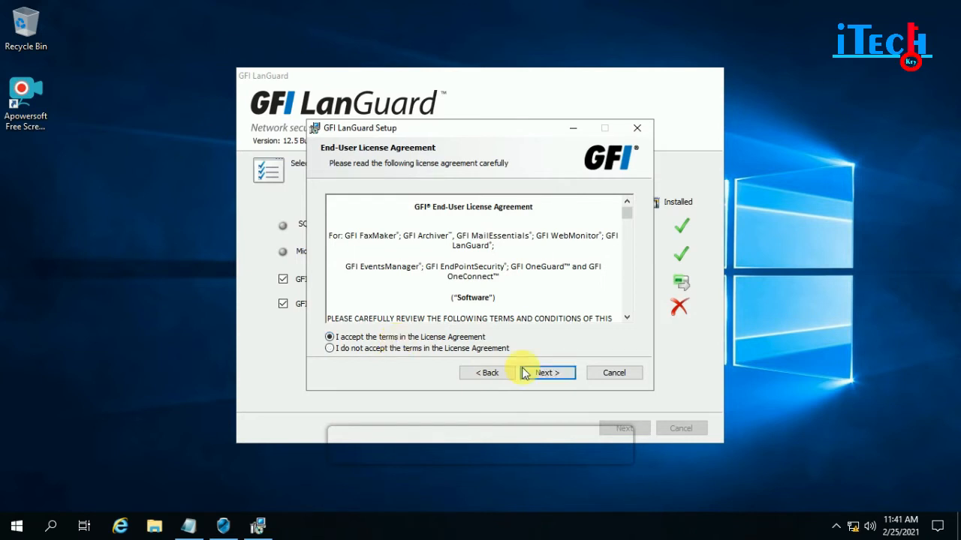
left_click(546, 373)
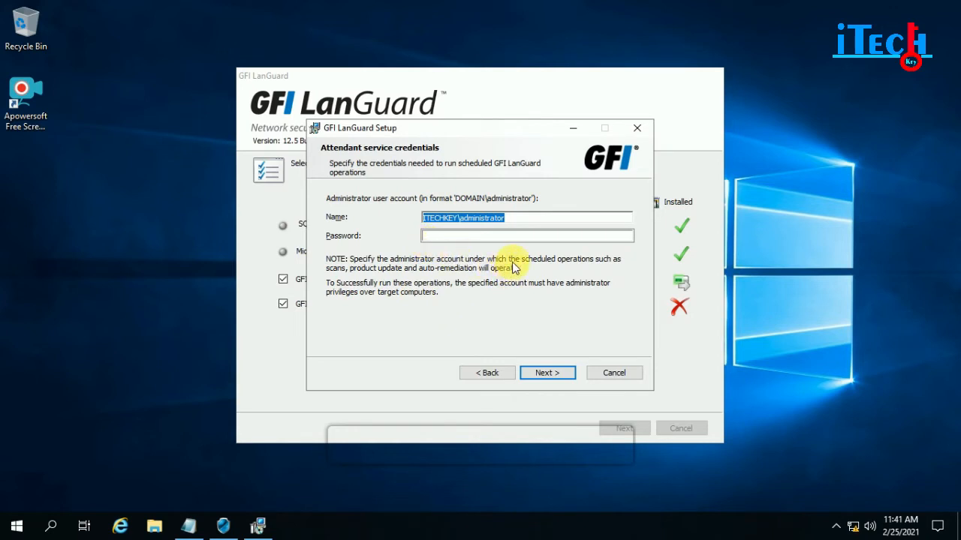
left_click(463, 239)
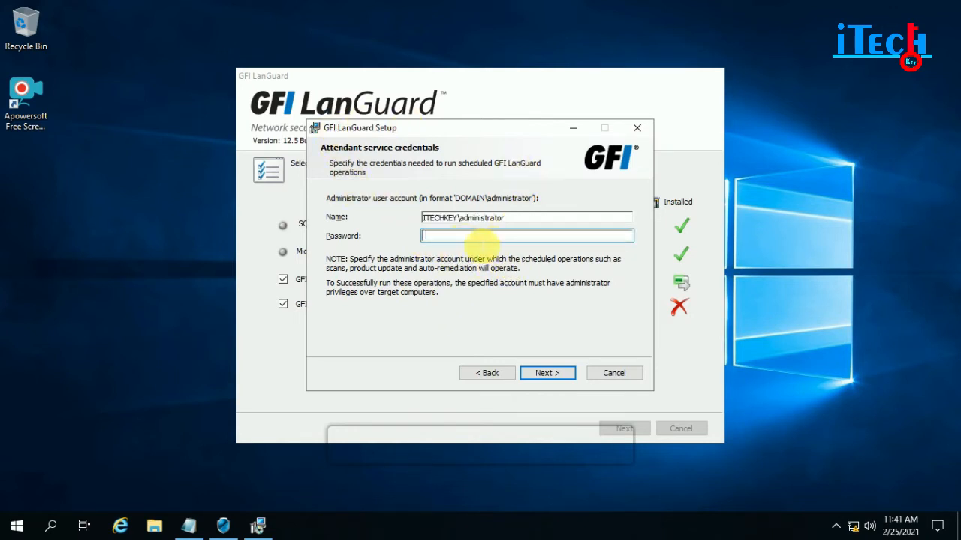
type("***")
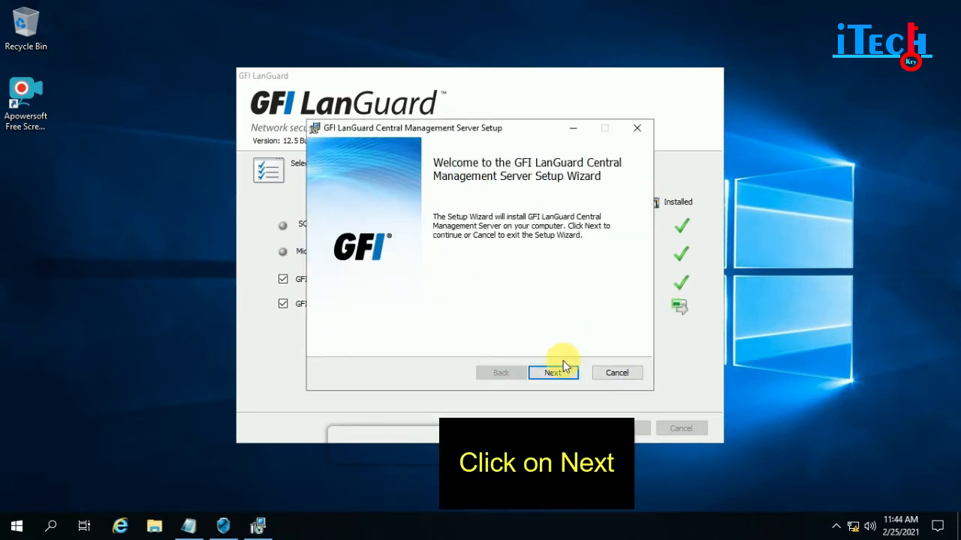
Step: Start the Central Management Server setup and enter the administrator account password for its service logon
left_click(553, 373)
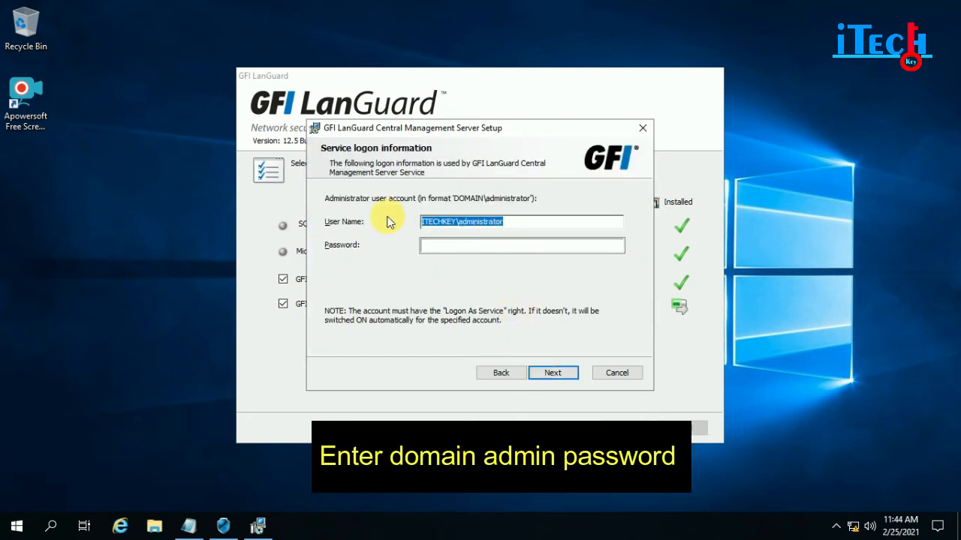
left_click(478, 248)
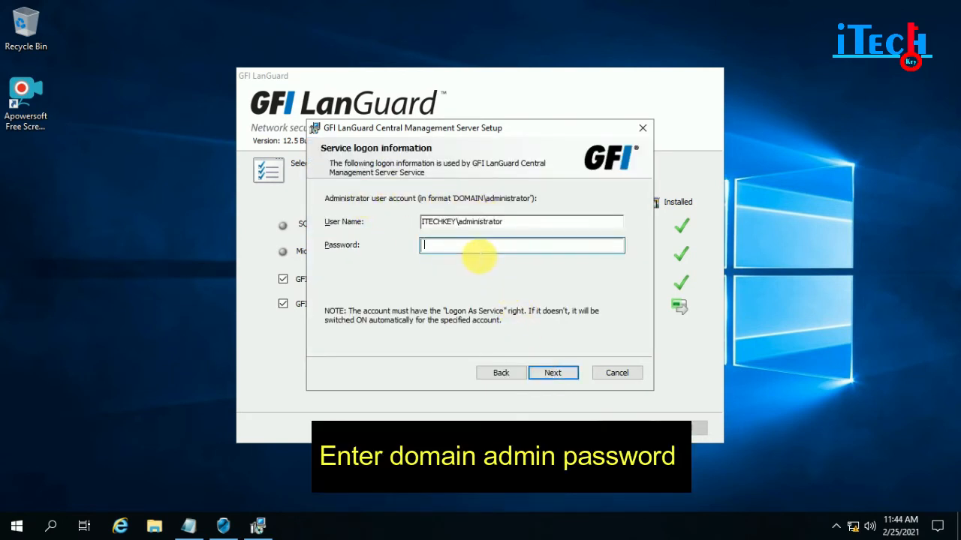
type("****")
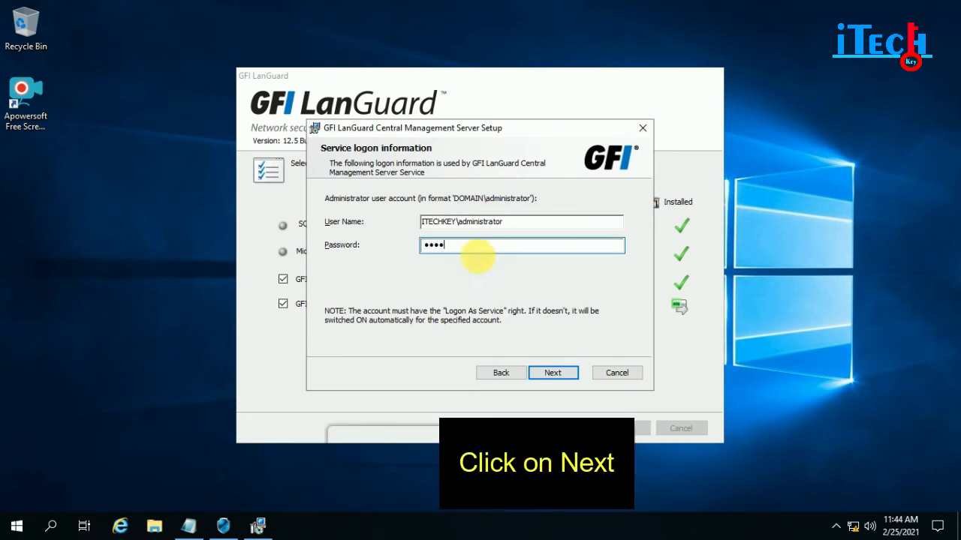
type("**")
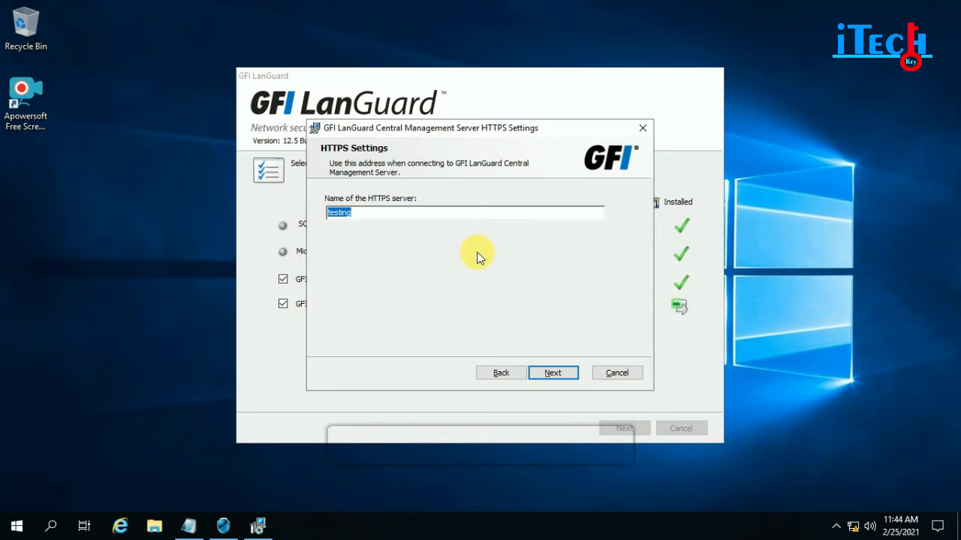
Step: Install the Central Management Server to the default folder with "testing" as the HTTPS server name and finish its setup
left_click(360, 214)
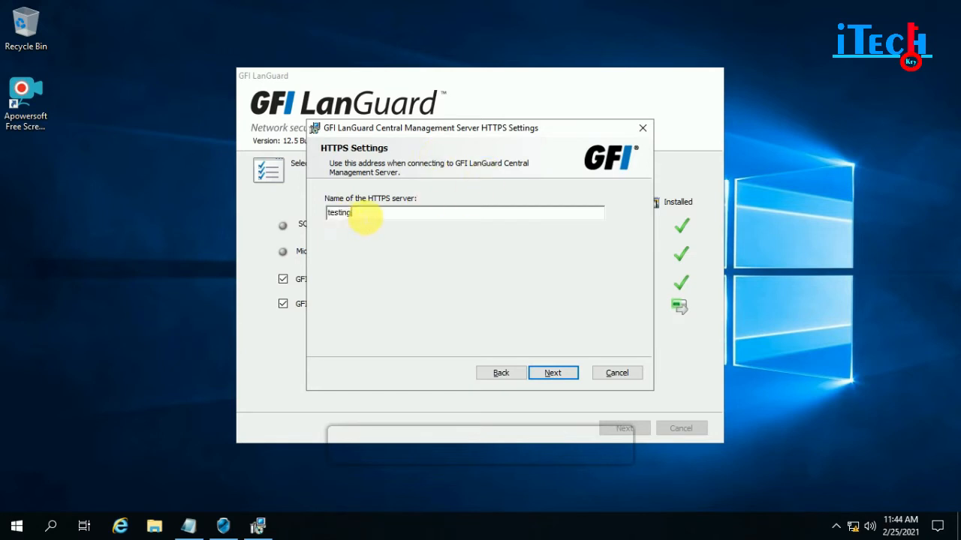
left_click(553, 369)
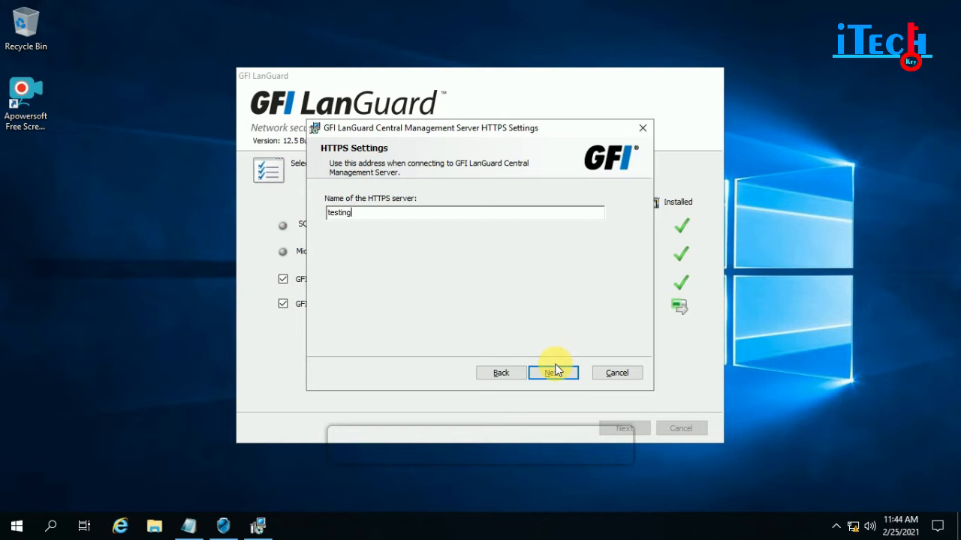
left_click(553, 371)
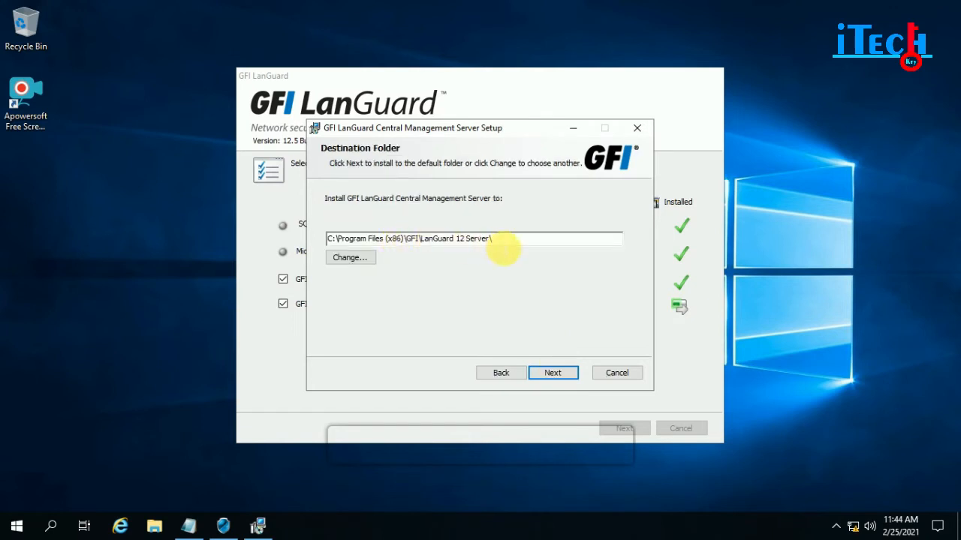
left_click(552, 372)
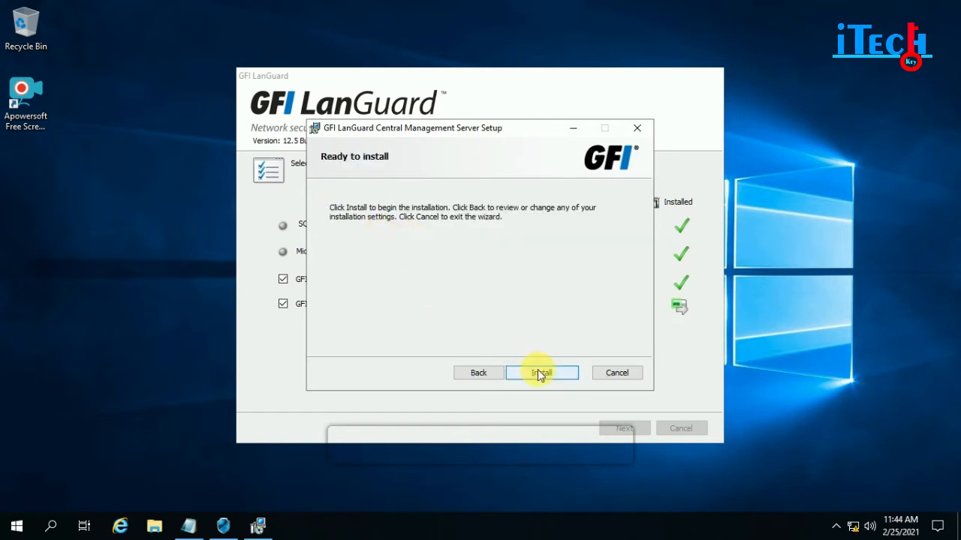
left_click(538, 372)
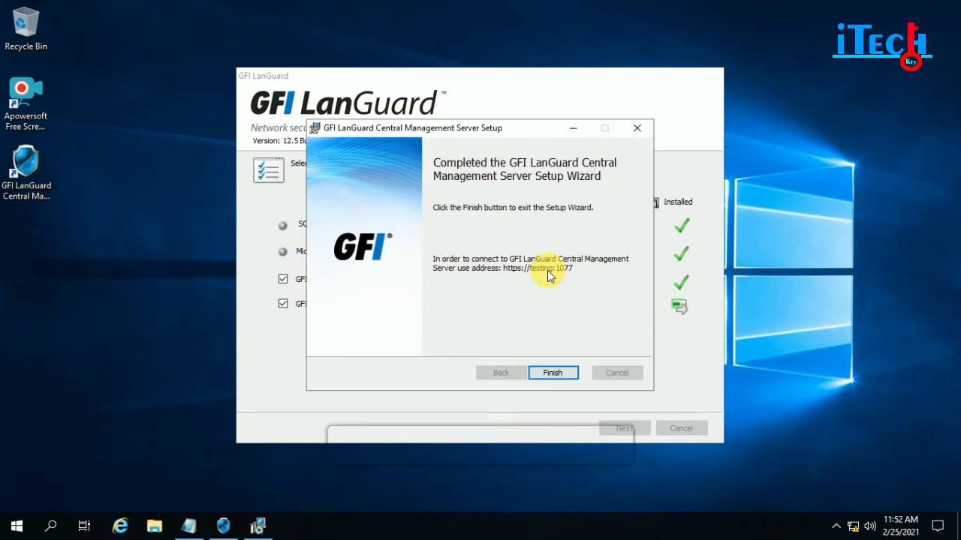
left_click(552, 370)
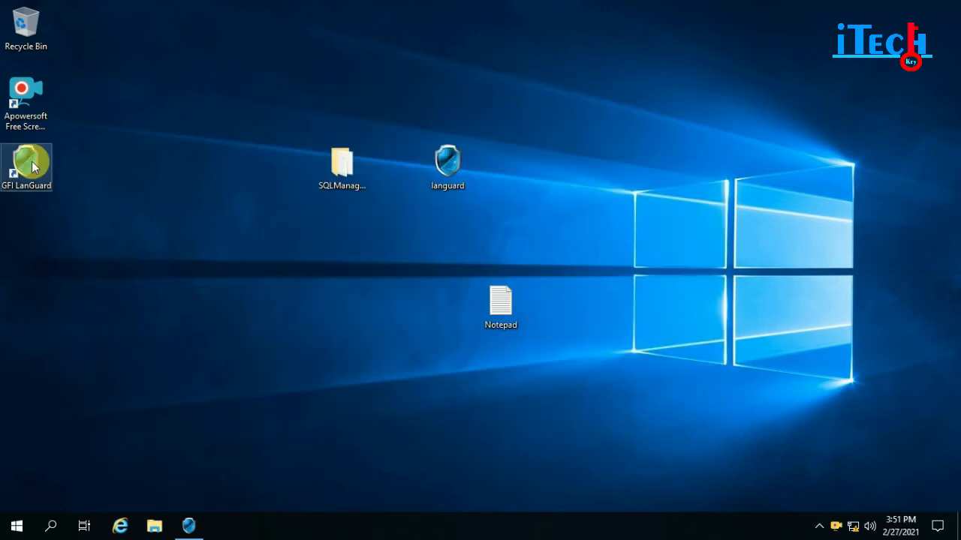
Step: Open GFI LanGuard from its desktop shortcut and continue with the evaluation license
right_click(31, 162)
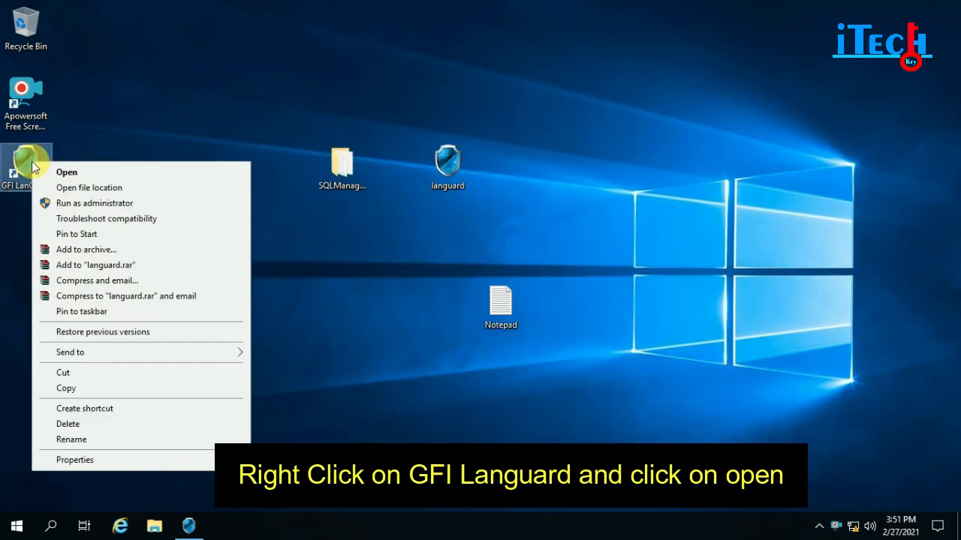
left_click(73, 176)
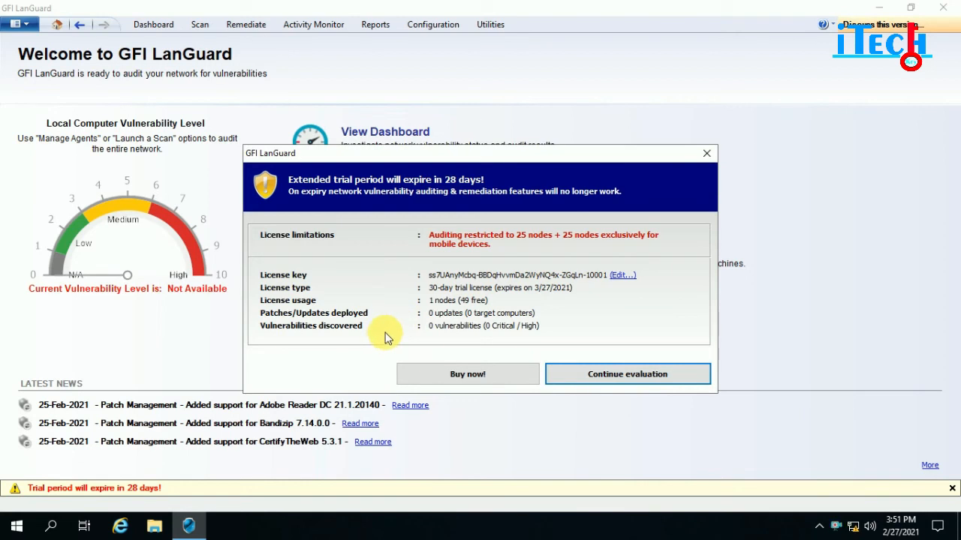
left_click(625, 375)
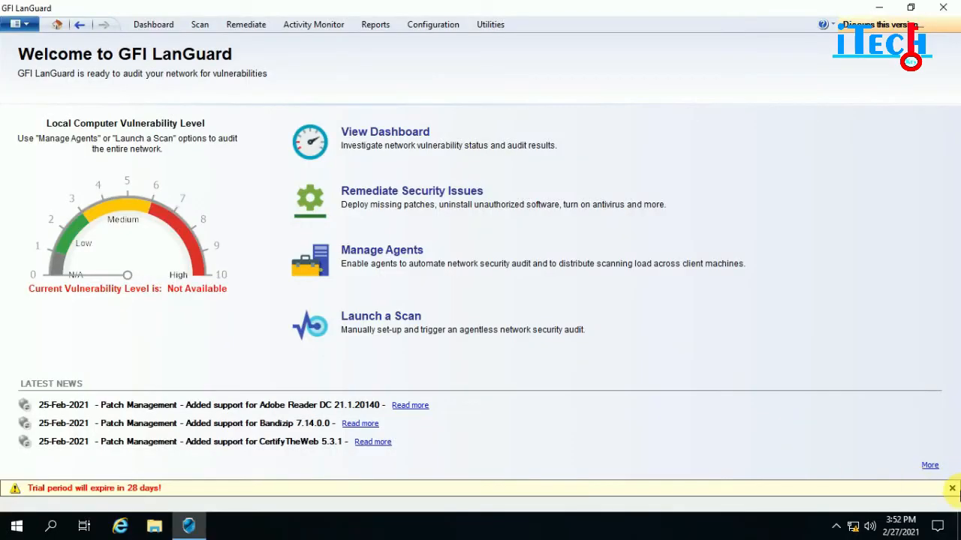
Step: Examine the dashboard for the TESTING computer, including computers, history, patches, ports, software, hardware and system information
left_click(23, 25)
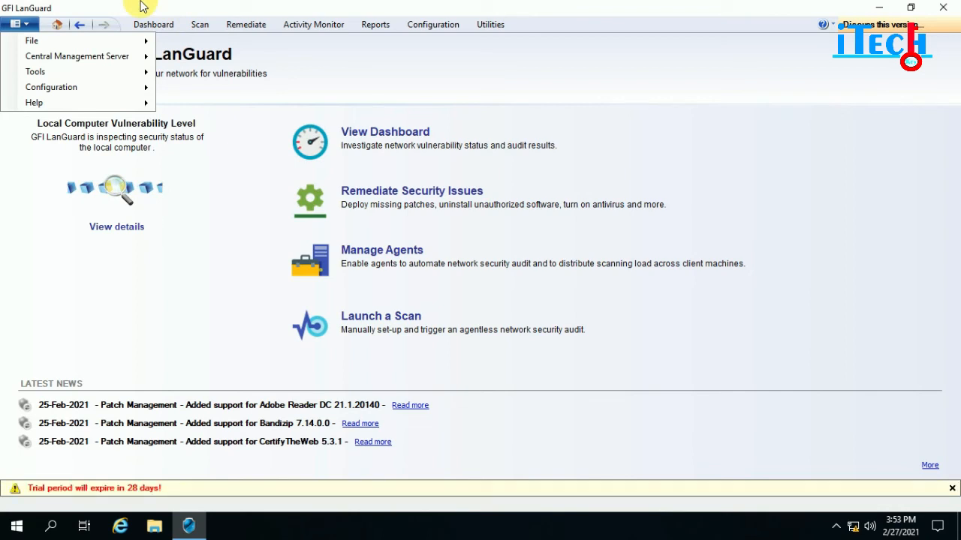
left_click(146, 30)
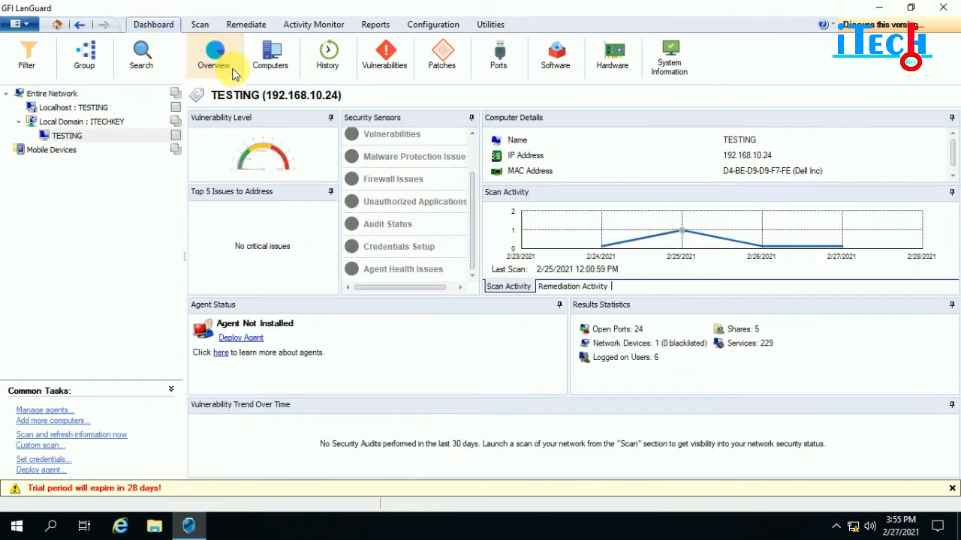
left_click(275, 64)
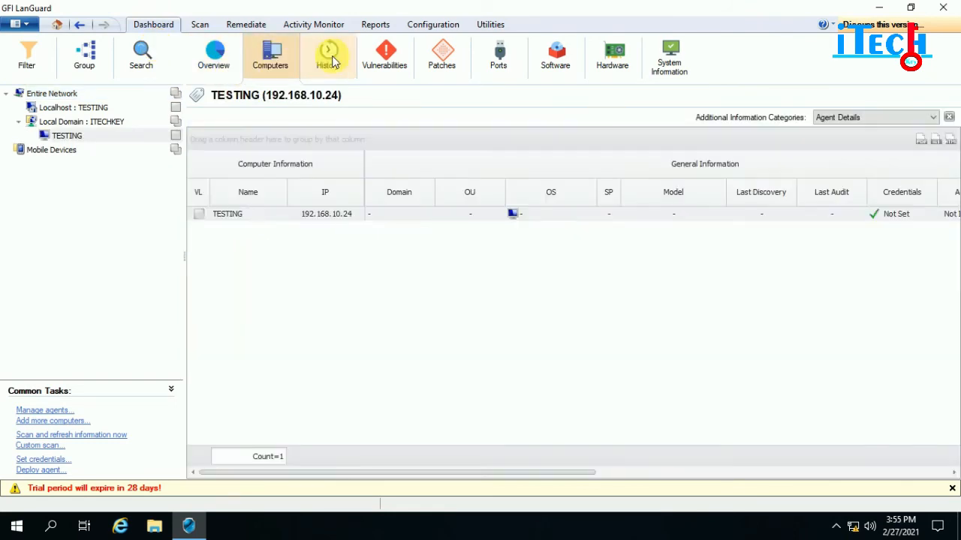
left_click(328, 56)
left_click(442, 57)
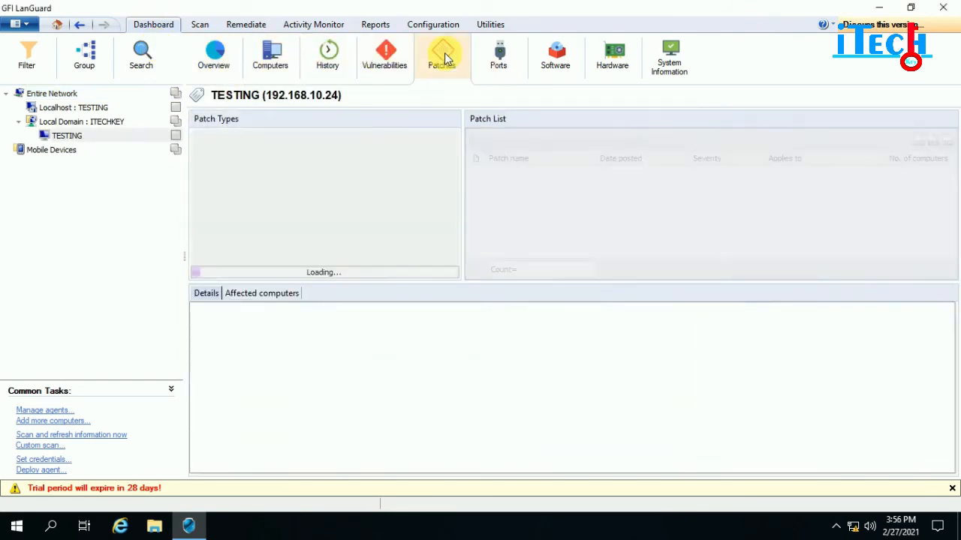
left_click(499, 56)
left_click(556, 57)
left_click(612, 56)
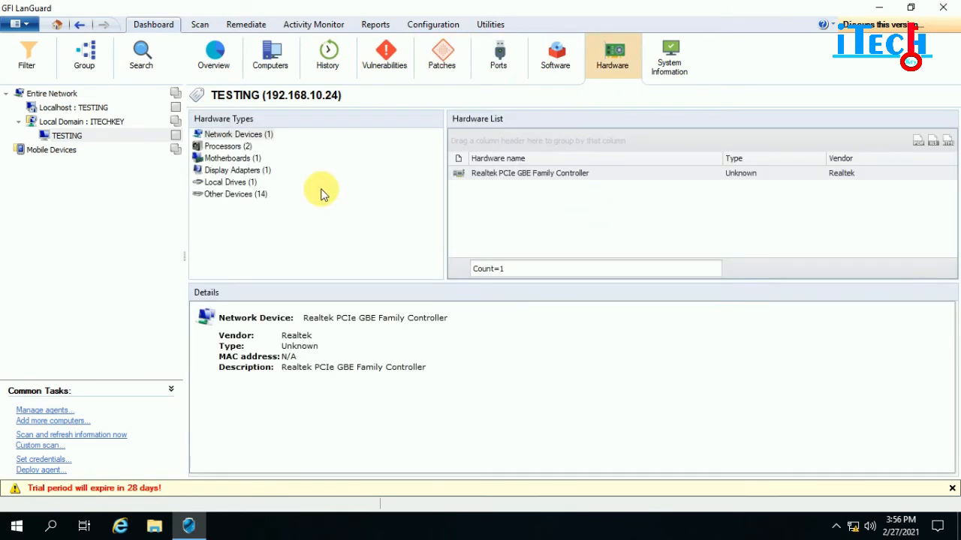
left_click(669, 59)
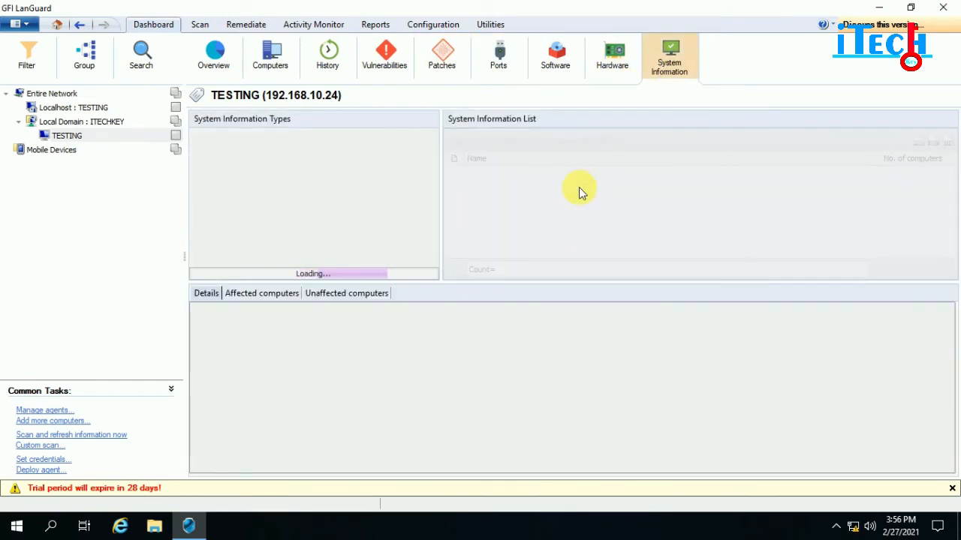
Step: Look over the options for launching a new scan and the Remediation Center with its remediation jobs
left_click(199, 24)
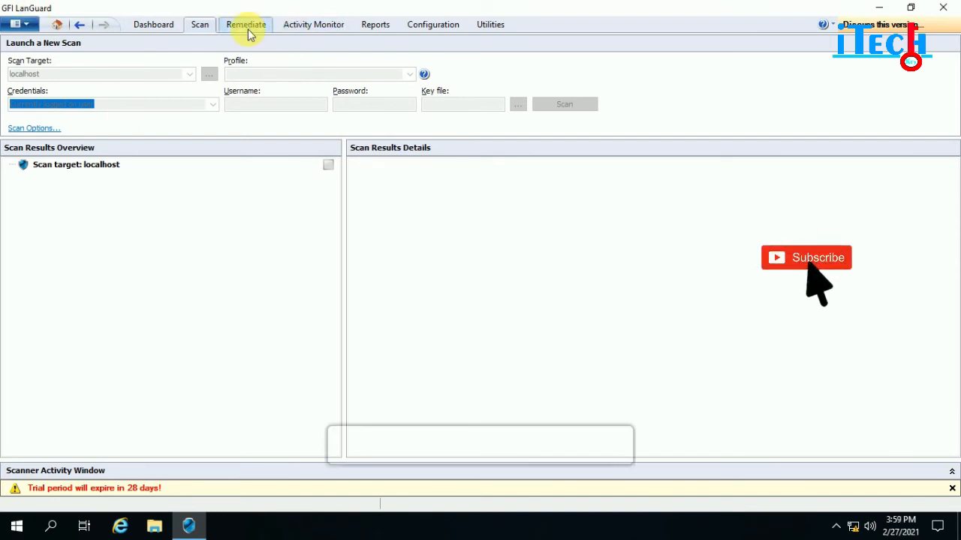
left_click(246, 24)
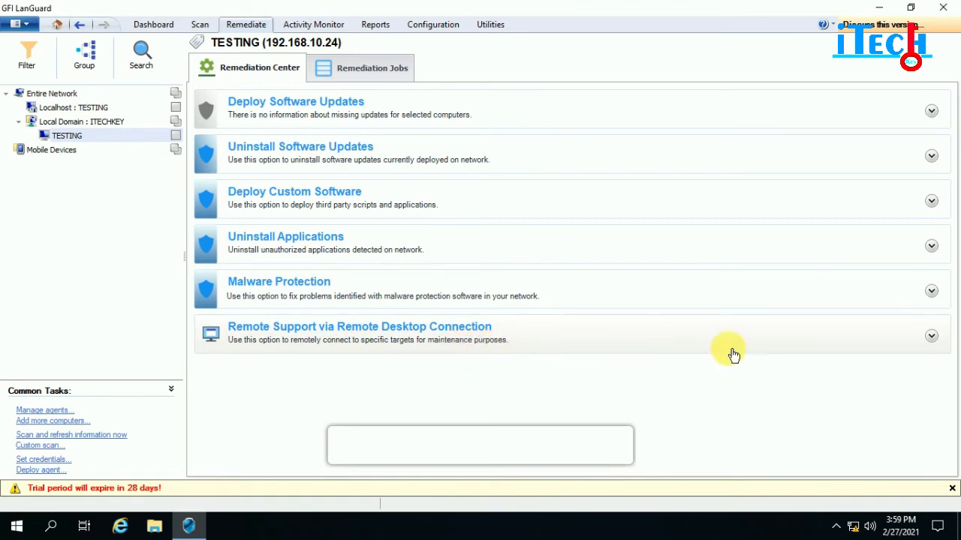
left_click(368, 67)
Step: Review the activity monitor's security scans, software update downloads, remediation operations, and program and agent update activity
left_click(311, 26)
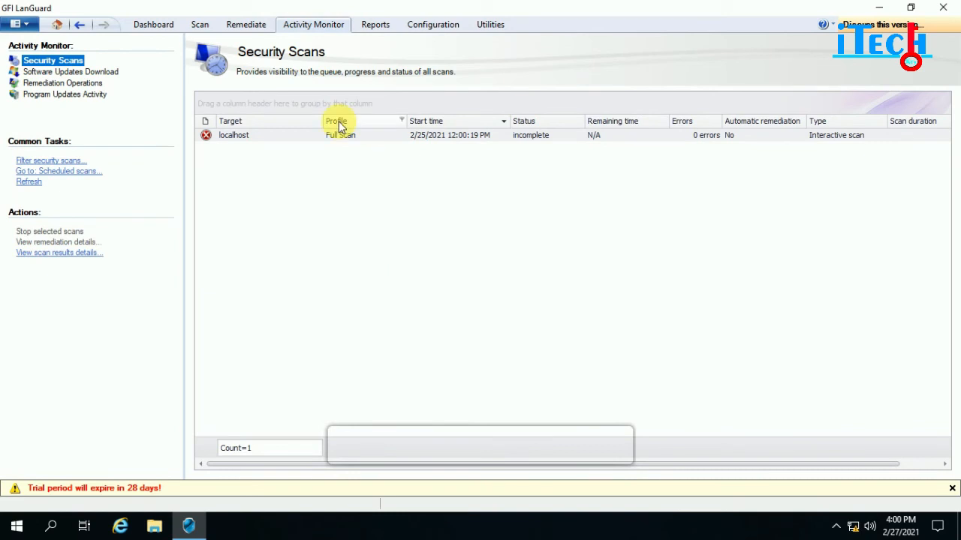
left_click(41, 73)
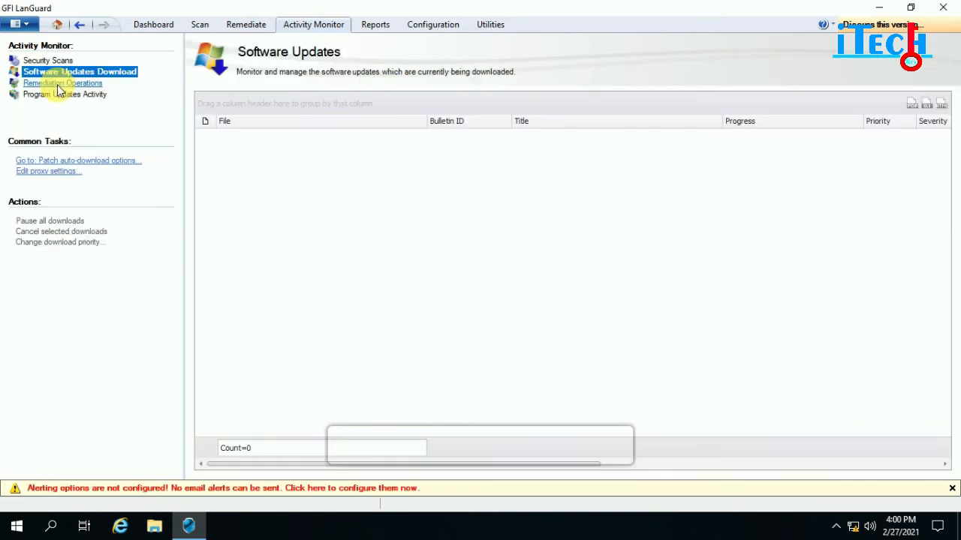
left_click(54, 85)
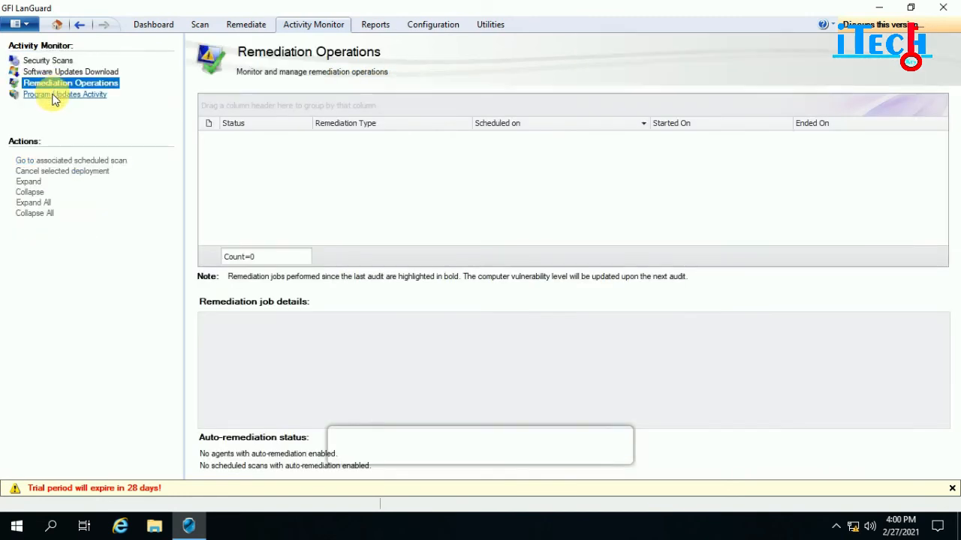
left_click(54, 96)
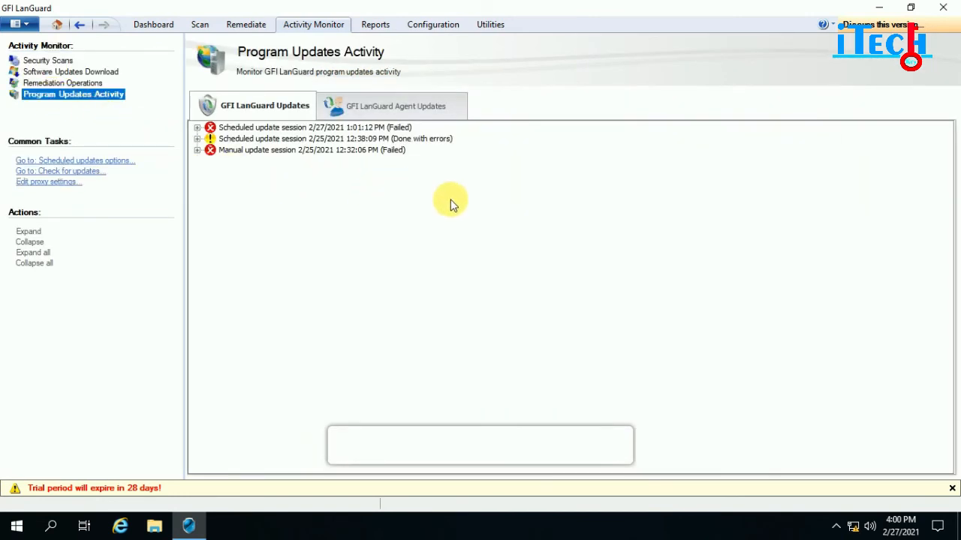
left_click(418, 108)
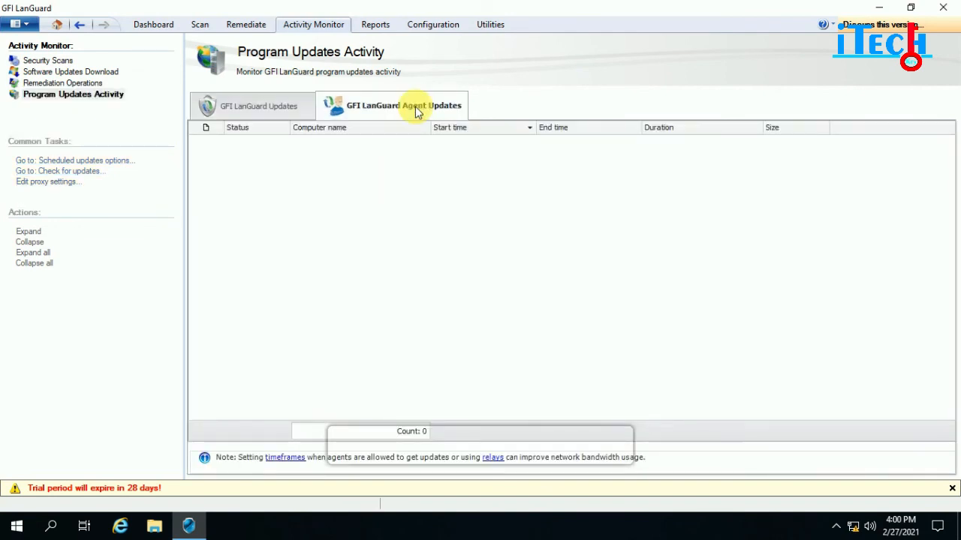
left_click(248, 105)
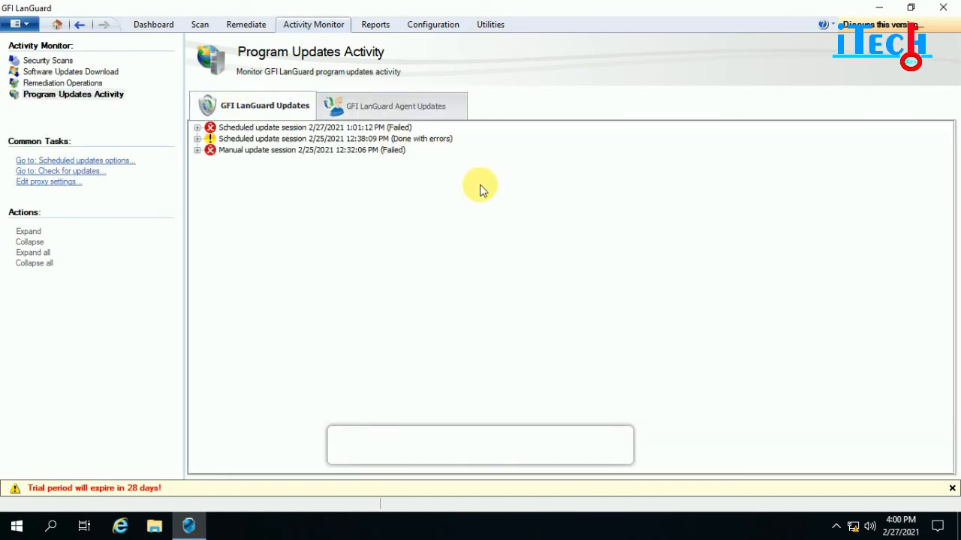
Step: Browse the general reports available for the TESTING computer
left_click(370, 27)
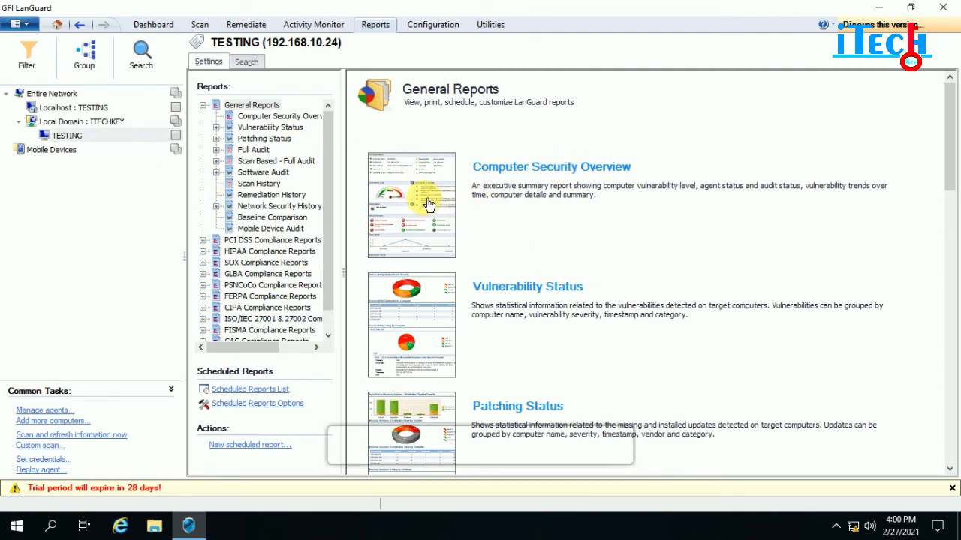
scroll(588, 315, "down", 2)
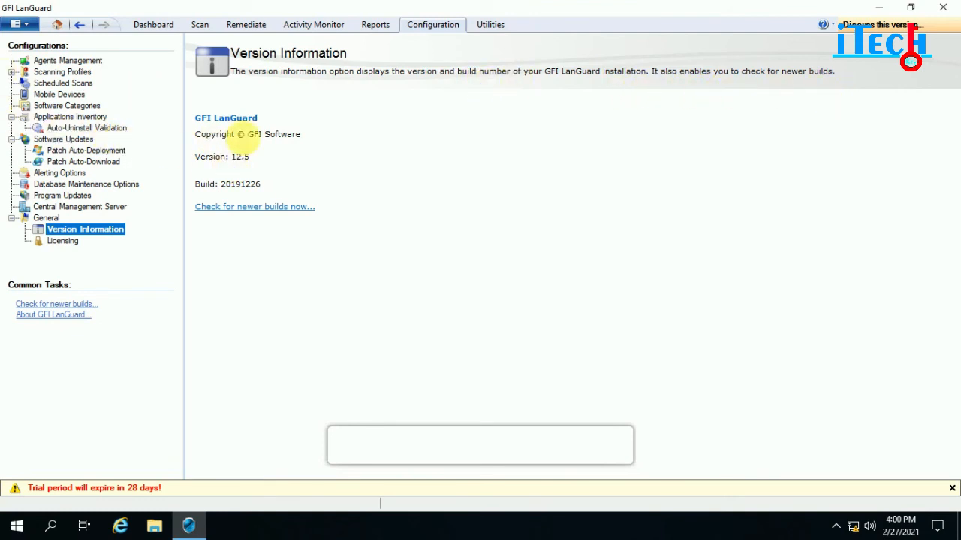
Step: Look through the configuration pages for agents, scanning profiles, scheduled scans, mobile devices, software categories, auto-uninstall validation, version information and licensing
left_click(43, 62)
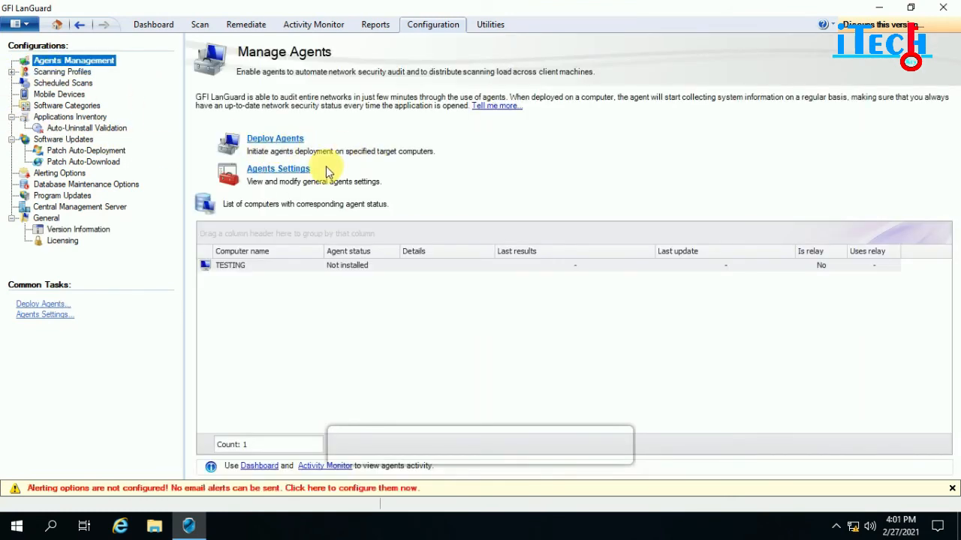
left_click(66, 73)
left_click(56, 83)
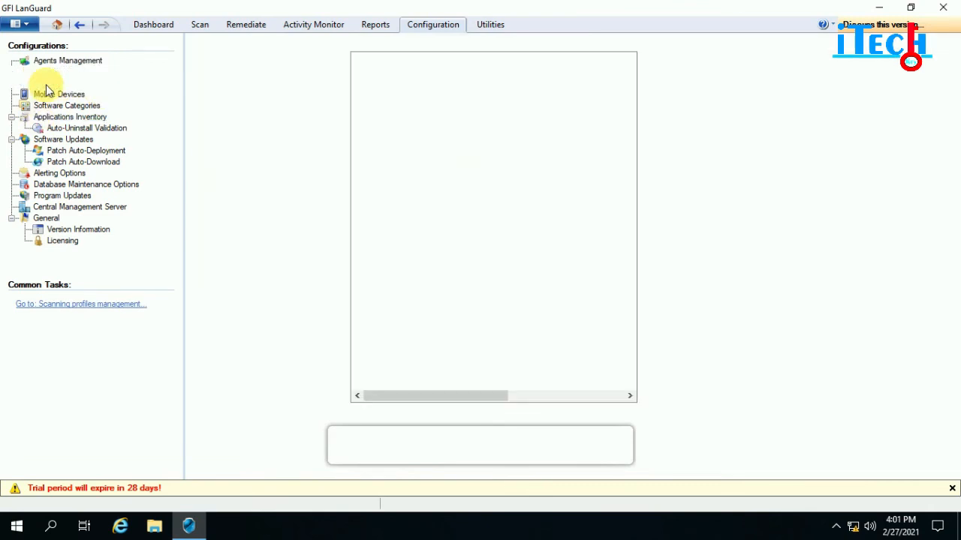
left_click(64, 95)
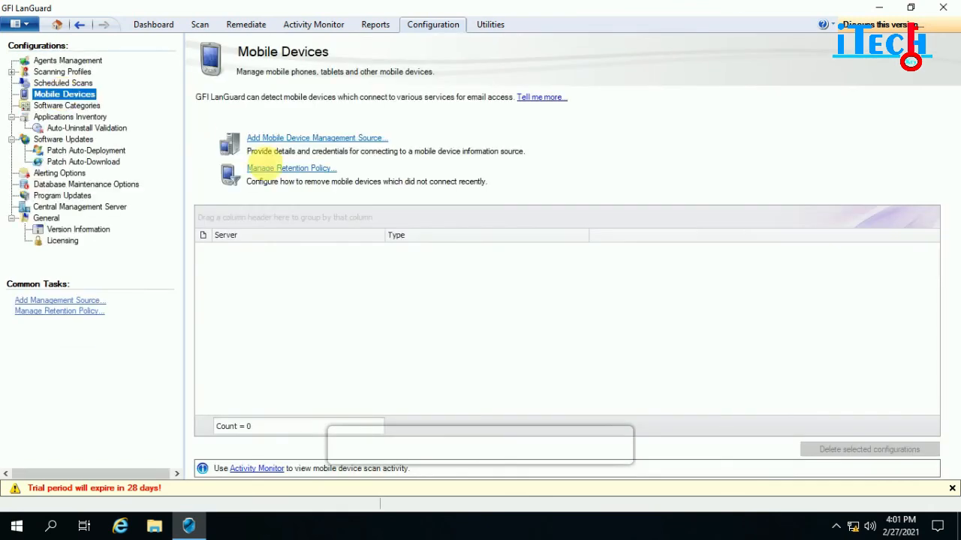
left_click(57, 106)
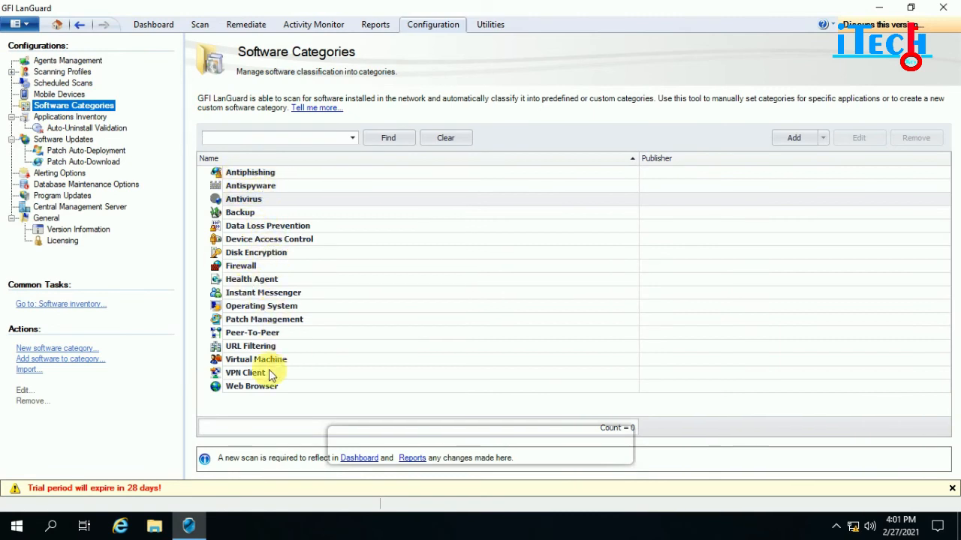
left_click(58, 127)
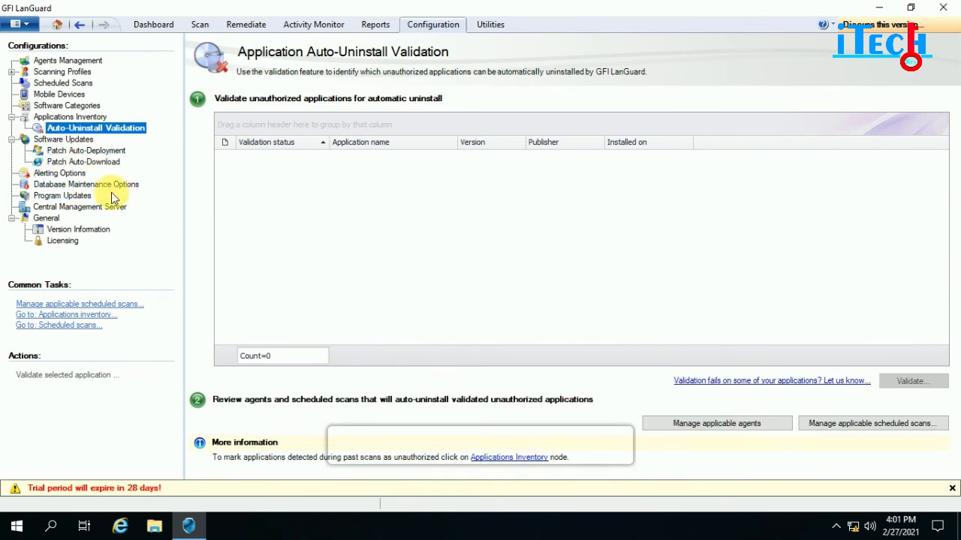
left_click(75, 230)
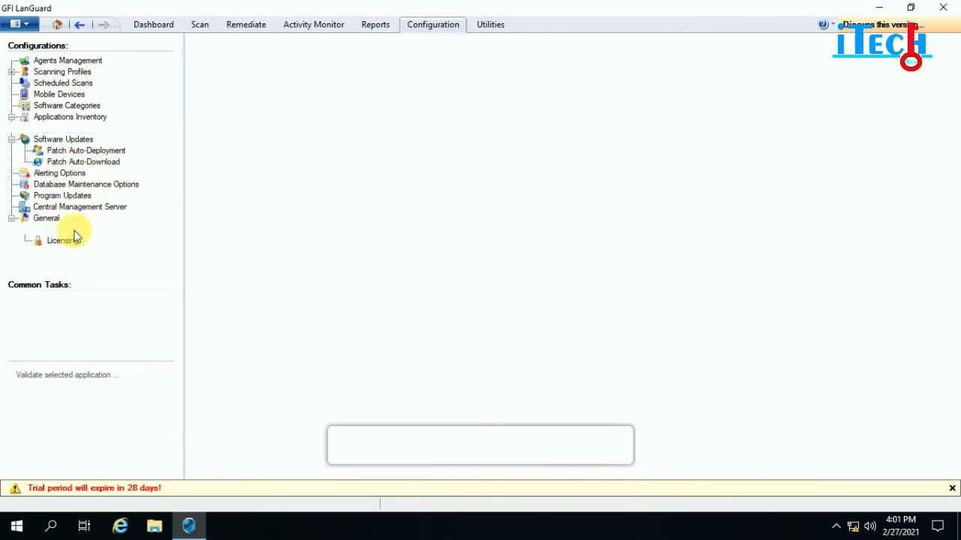
left_click(64, 242)
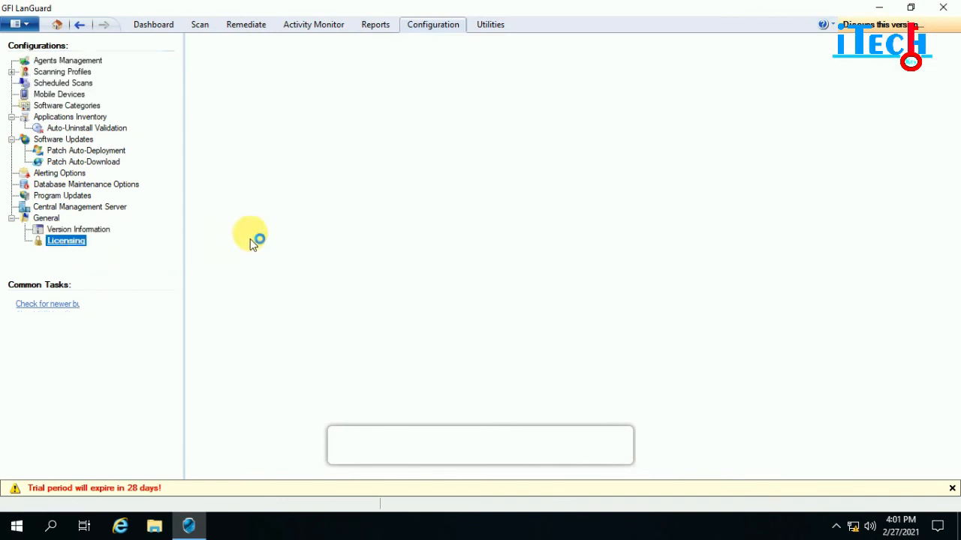
Step: Look over the network utilities, including the Enumerate Users, SNMP Audit and SNMP Walk tools
left_click(489, 25)
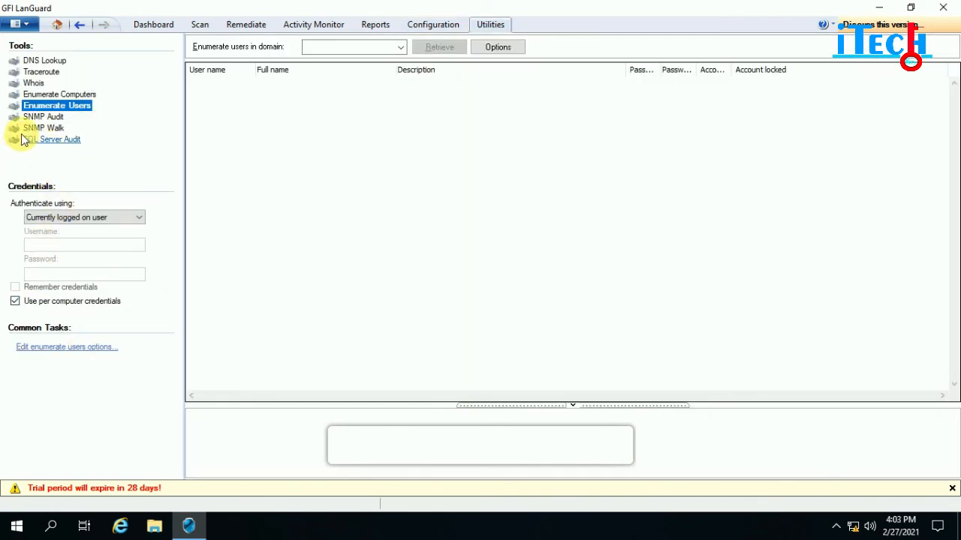
left_click(34, 118)
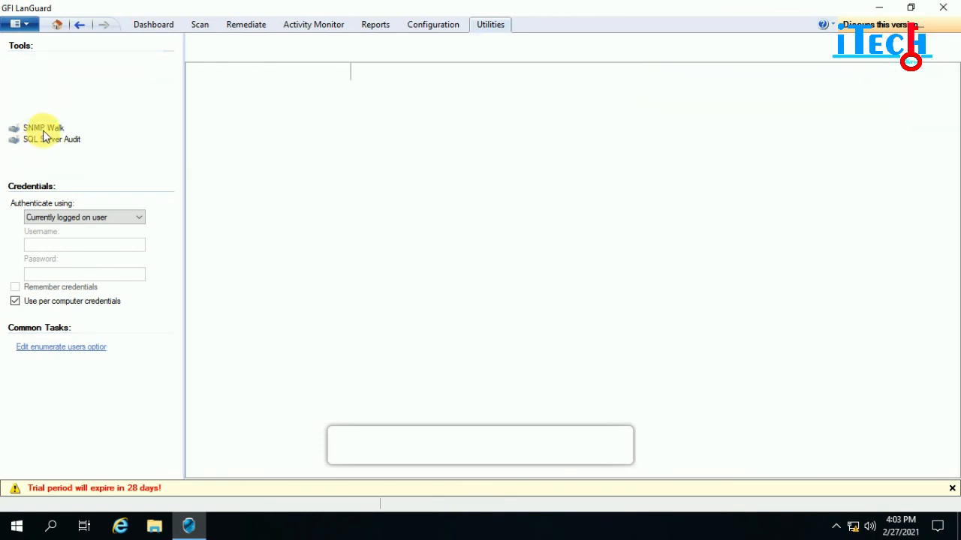
left_click(43, 131)
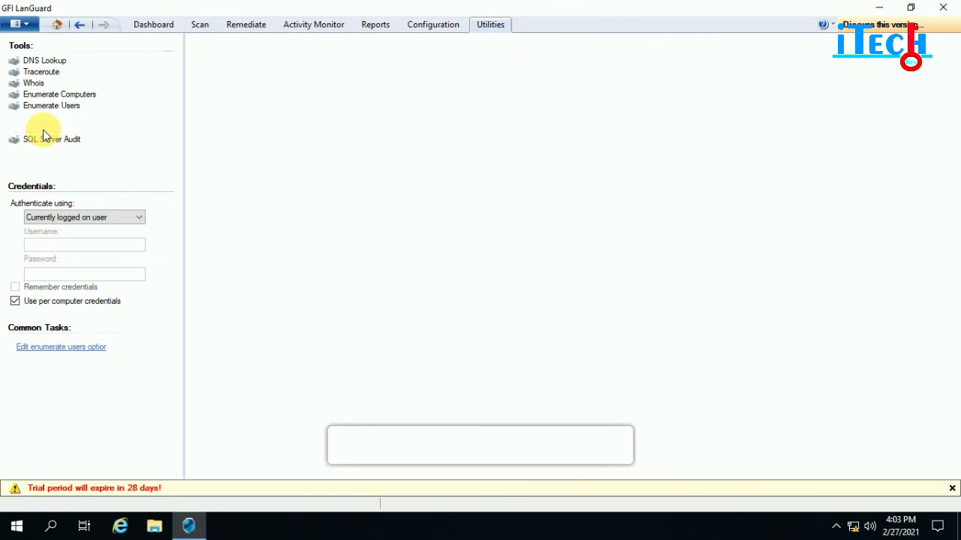